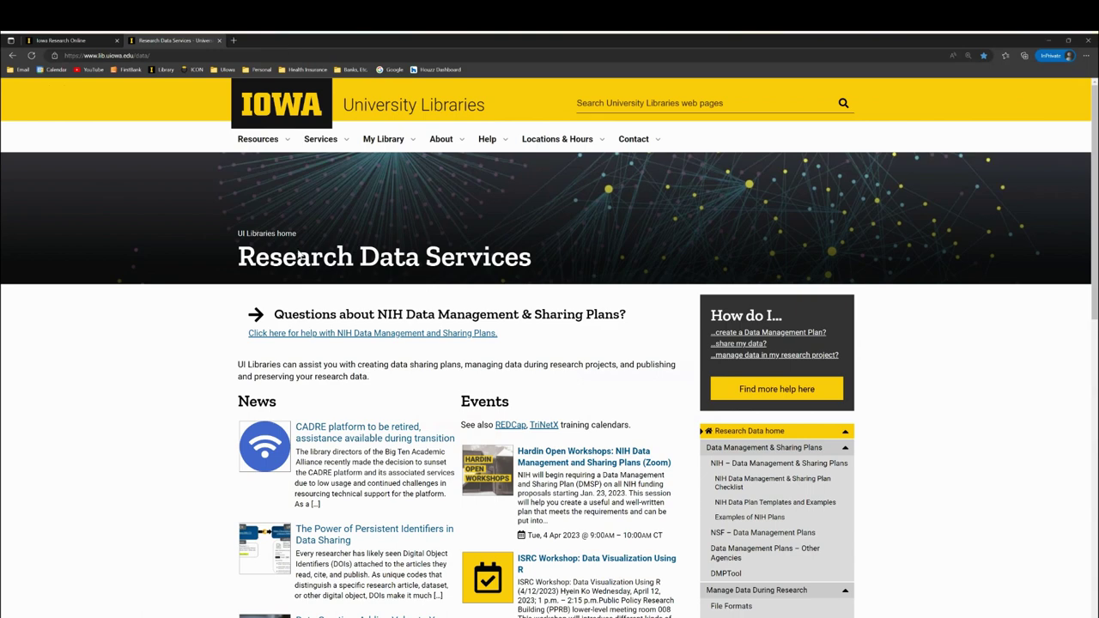
- Open the Data Deposit Guide for IRO from the lib.uiowa.edu/data Research Data Services sidebar
left_click(141, 56)
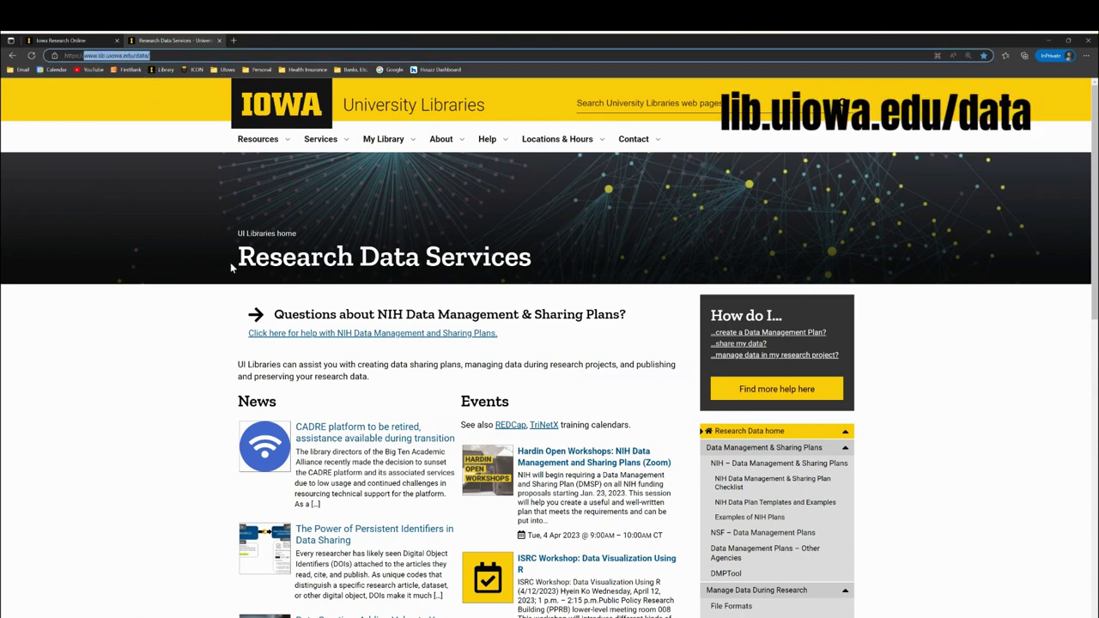
scroll(448, 546, "down", 1)
scroll(449, 546, "down", 3)
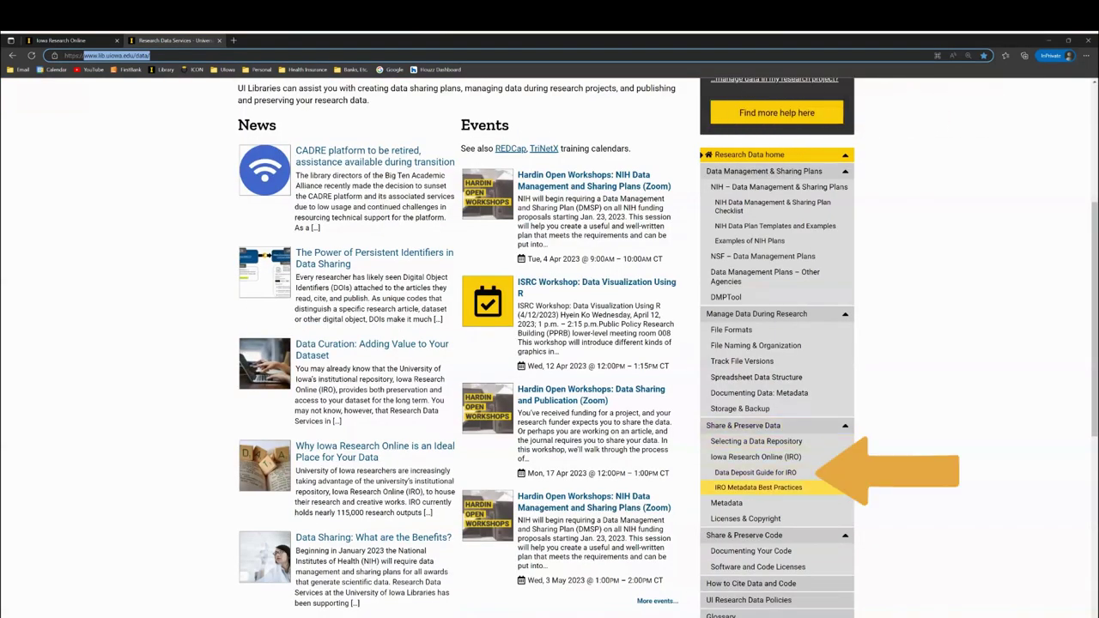
left_click(756, 472)
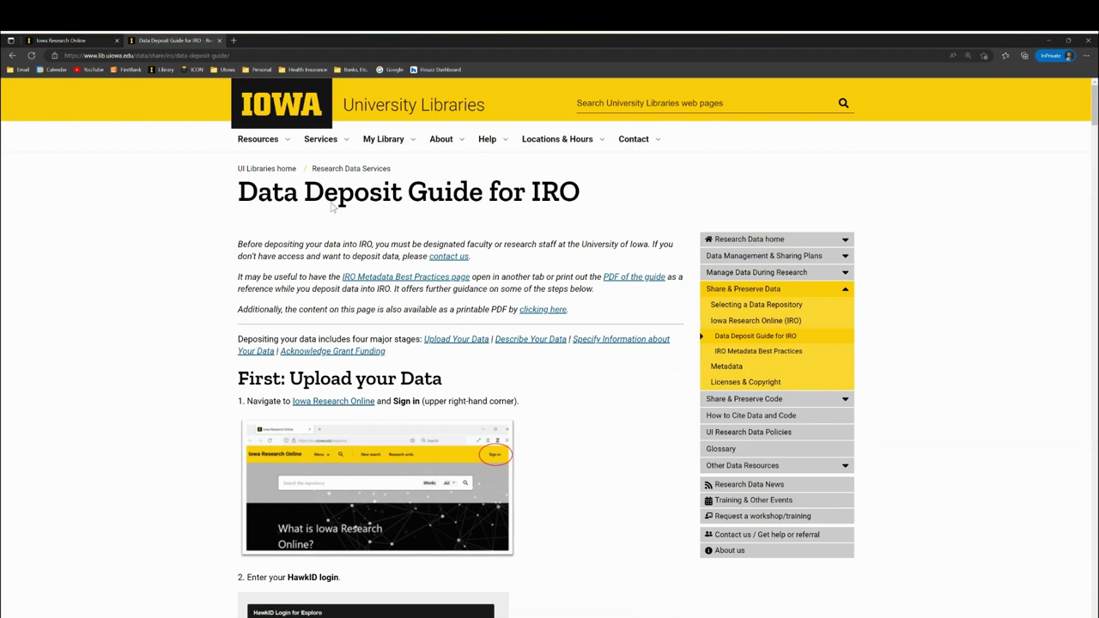
- Switch to the Iowa Research Online tab at iro.uiowa.edu
left_click(103, 40)
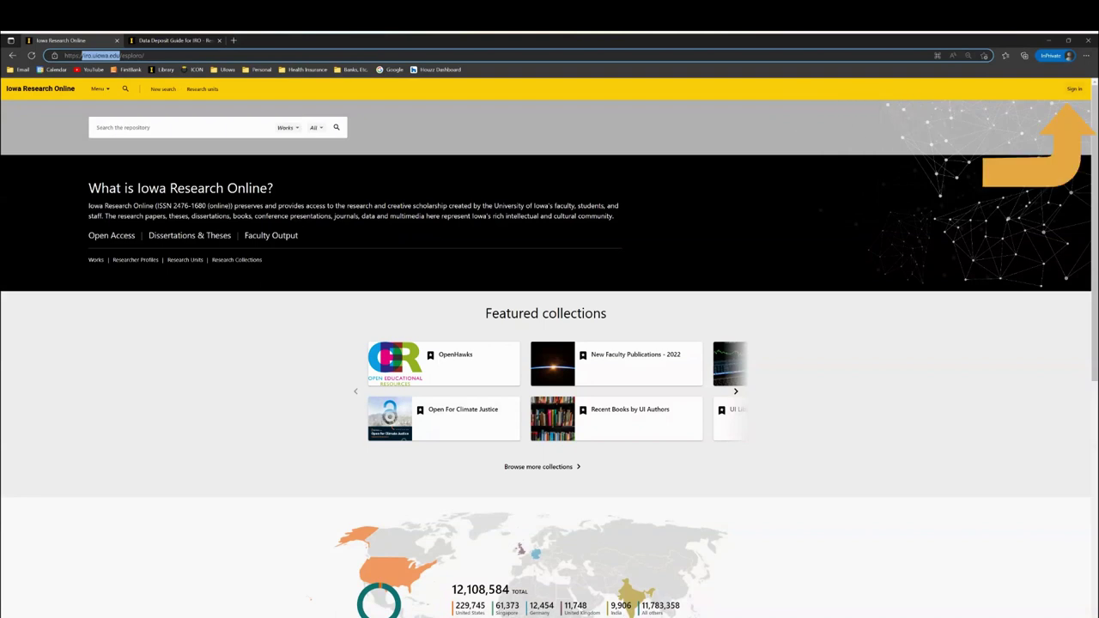
- Log in to Iowa Research Online with the HawkID username and account password
left_click(1074, 89)
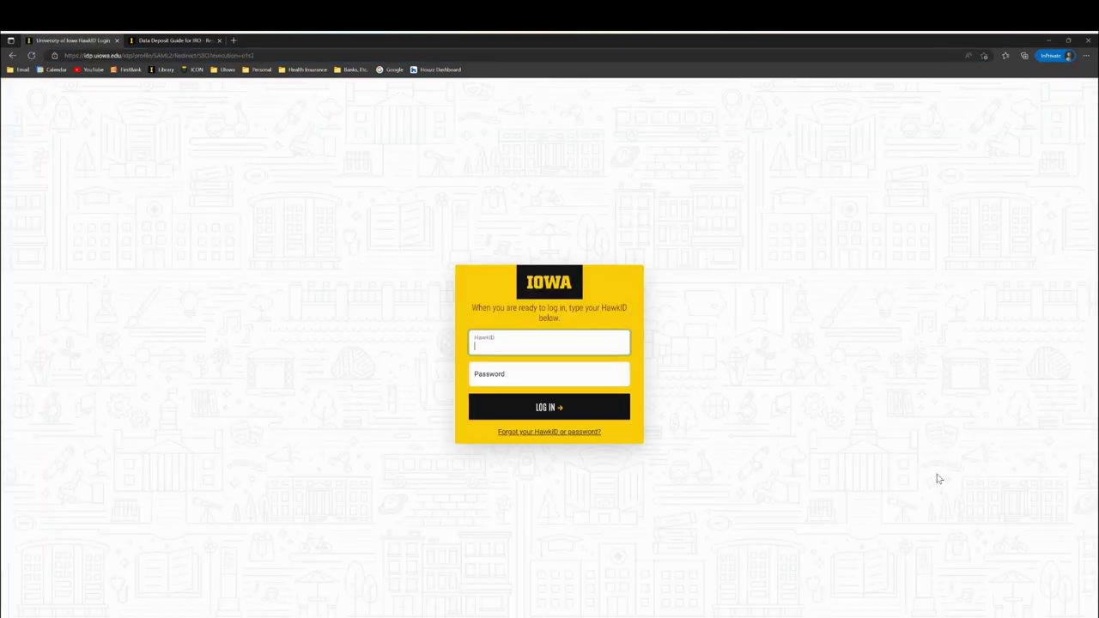
key("Tab")
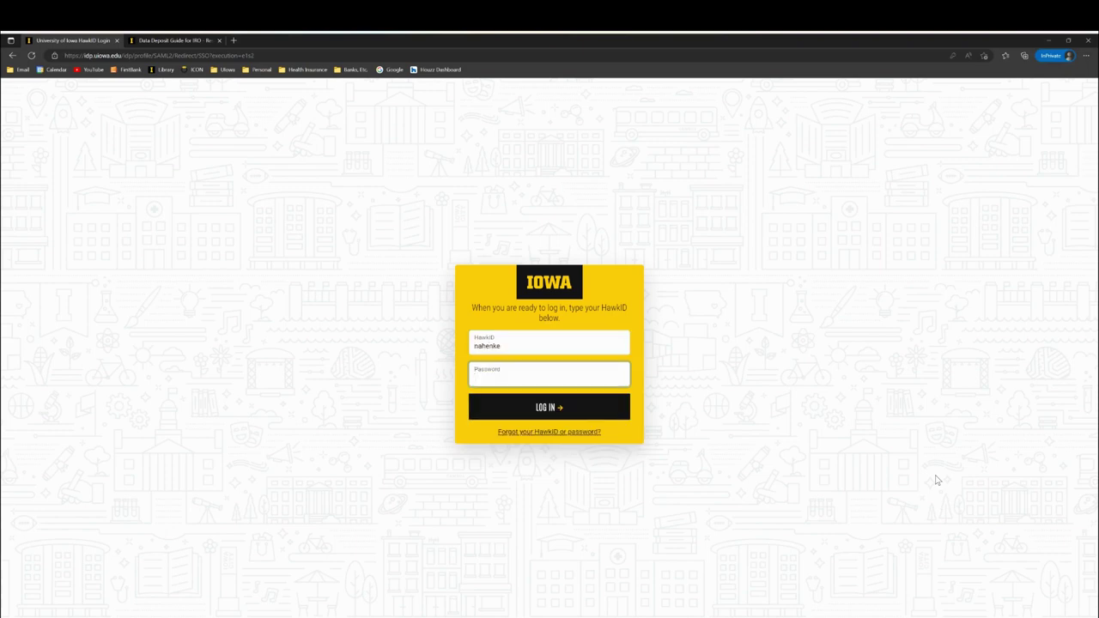
key("ctrl+v")
key("Return")
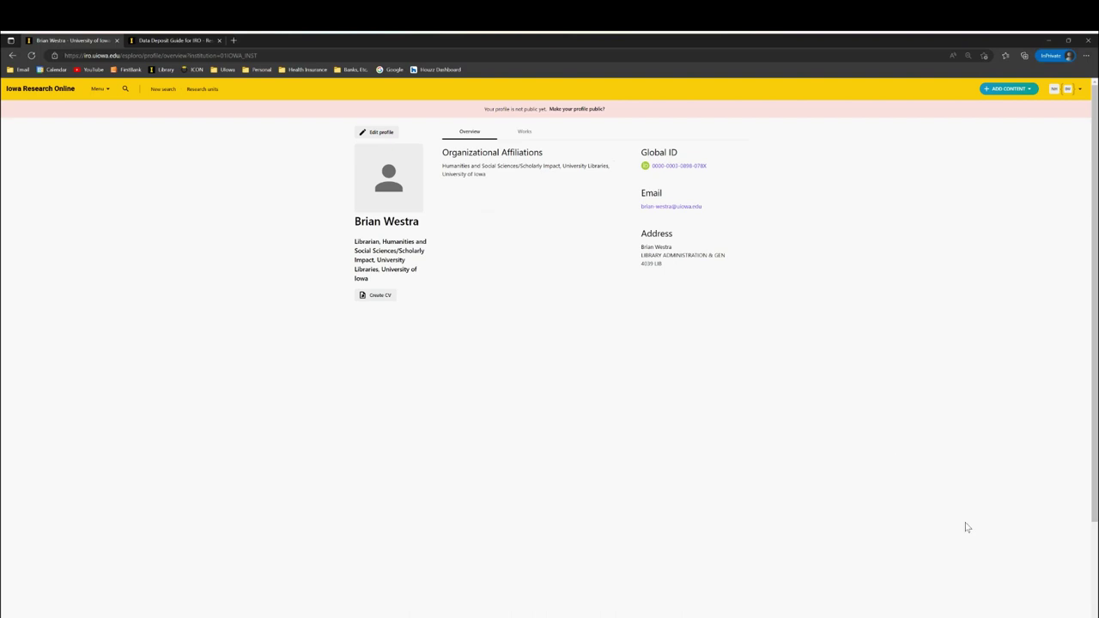
- Enlarge the Iowa Research Online page by one zoom step
key("ctrl+plus")
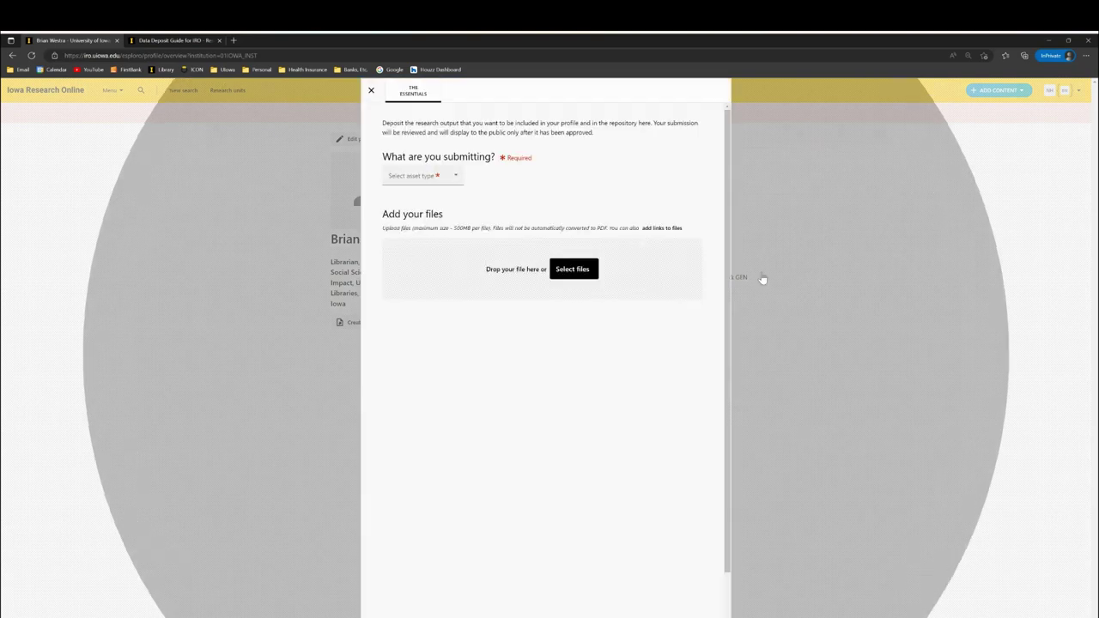
- Choose Dataset from the deposit form's asset type list
key("Return")
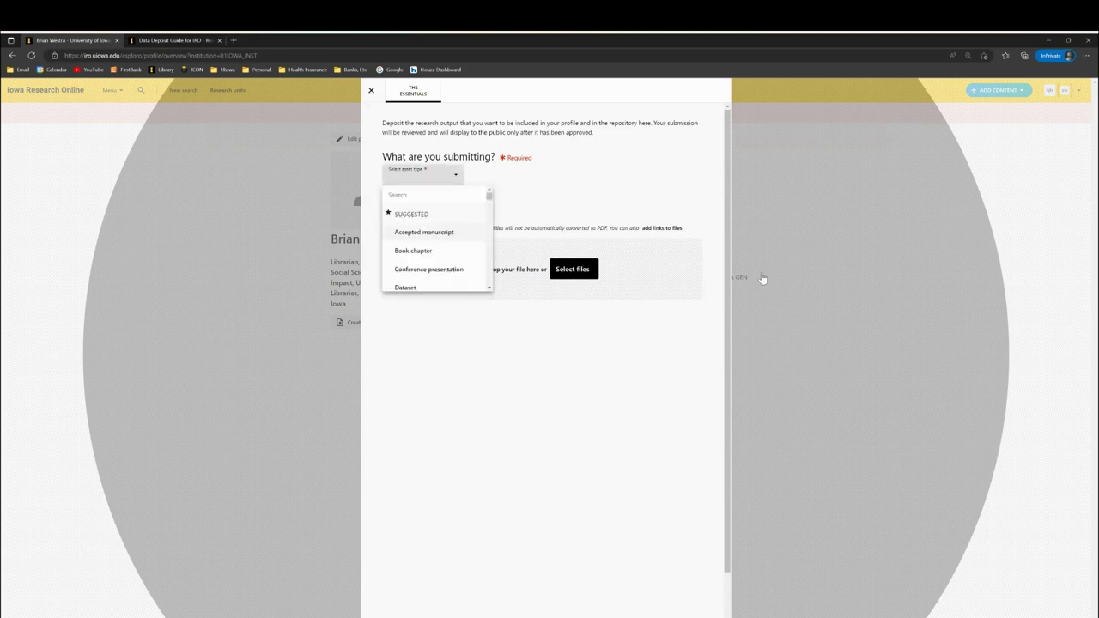
key("Down")
key("Down")
key("Down")
key("Down")
key("Down")
key("Down")
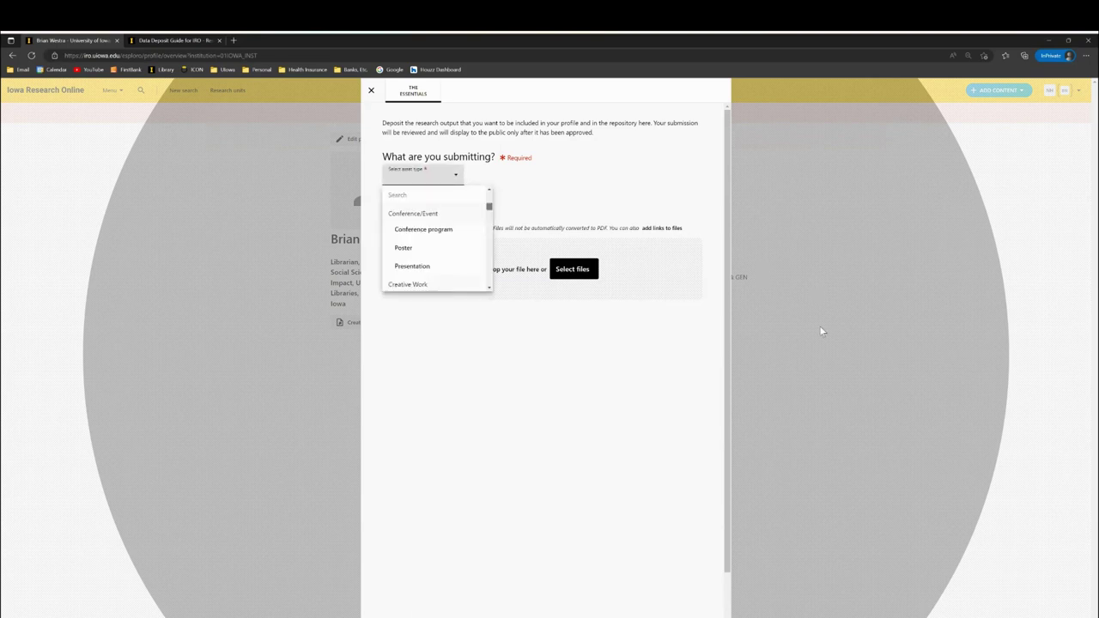
key("Down")
key("Down")
key("Down")
key("Down")
key("Down")
key("Down")
key("Down")
key("Down")
key("Down")
key("Down")
key("Down")
key("Down")
key("Down")
key("Down")
key("Down")
key("Down")
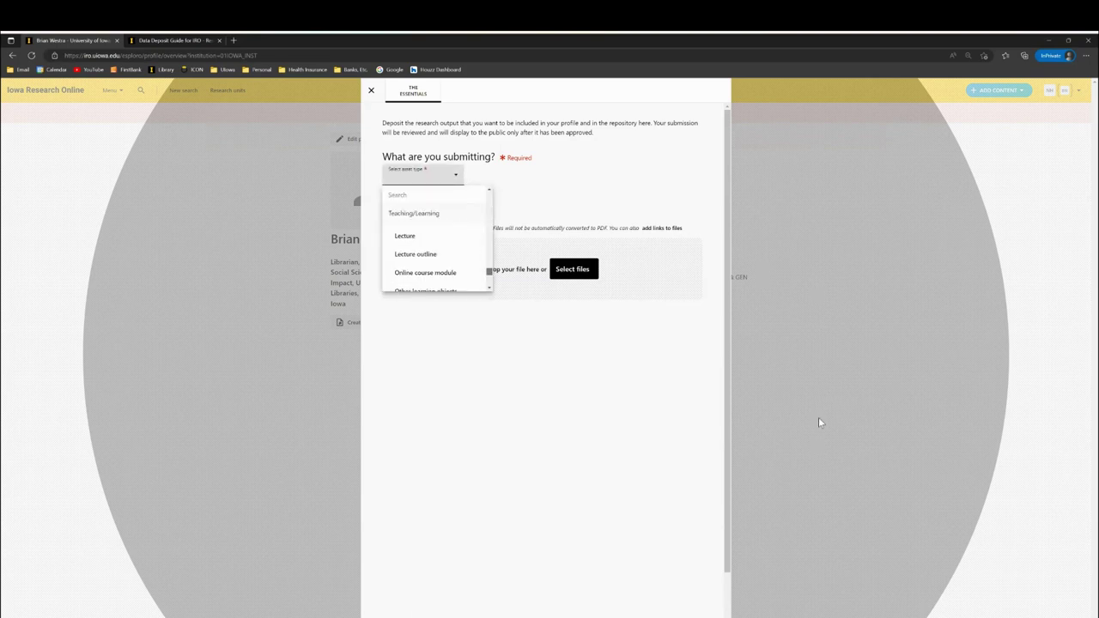
key("Up")
key("Up")
key("Up")
key("Up")
key("Up")
key("Up")
key("Up")
key("Up")
key("Up")
key("Up")
key("Up")
key("Up")
key("Up")
key("Up")
key("Up")
key("Up")
key("Up")
key("Up")
key("Up")
key("Up")
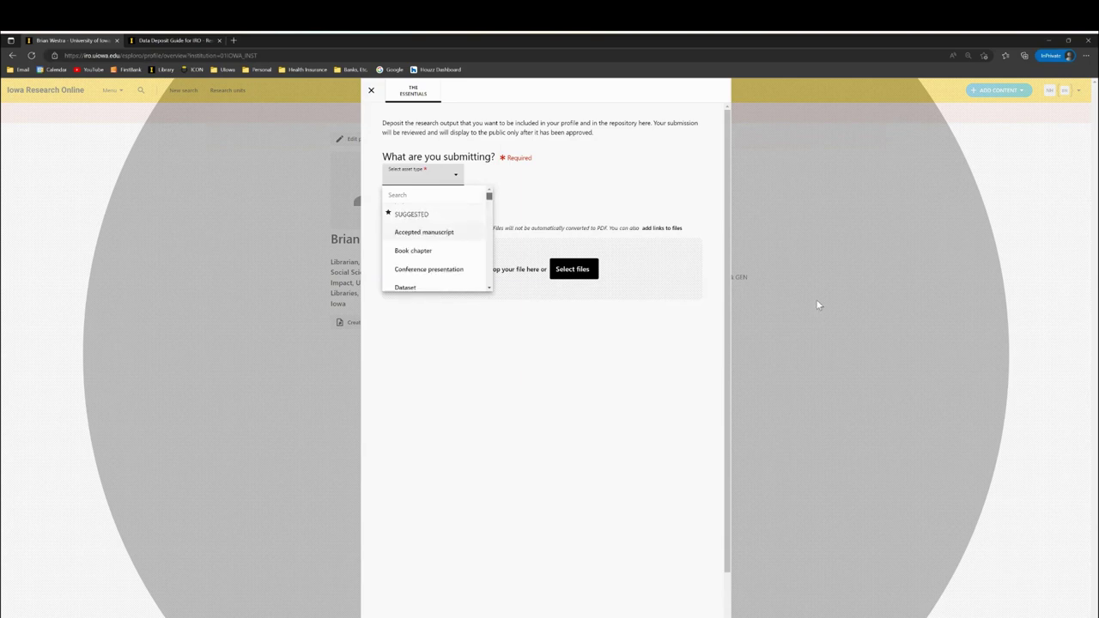
key("Down")
key("Down")
key("Down")
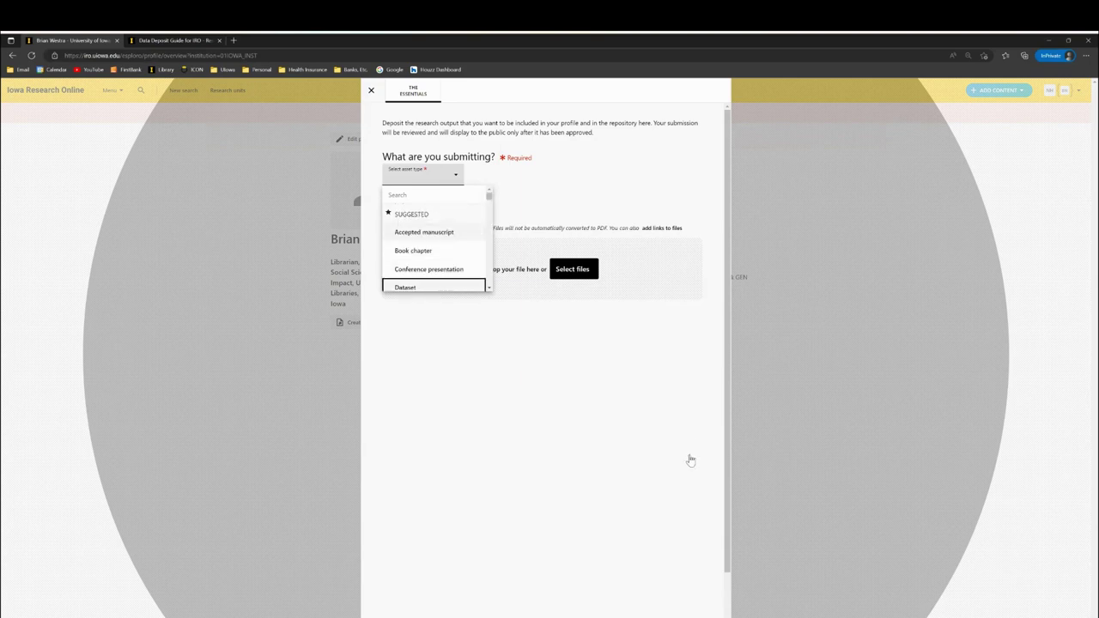
key("Return")
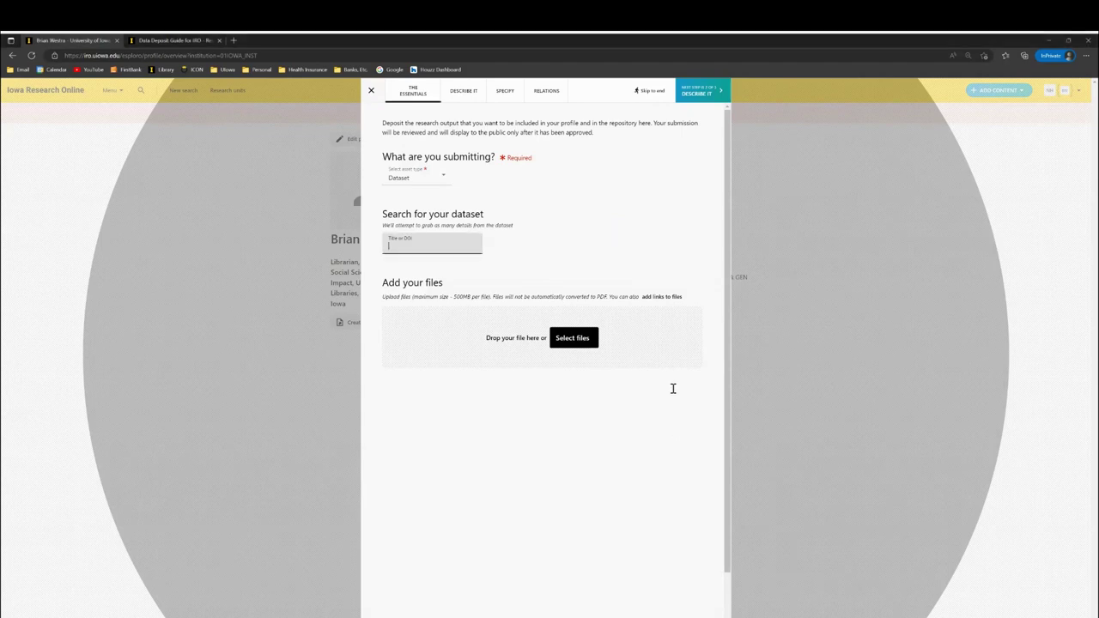
- Enter 'Organophosphate degradation data' in the Title or DOI field and dismiss the empty results
type("Organophosphate degradation data")
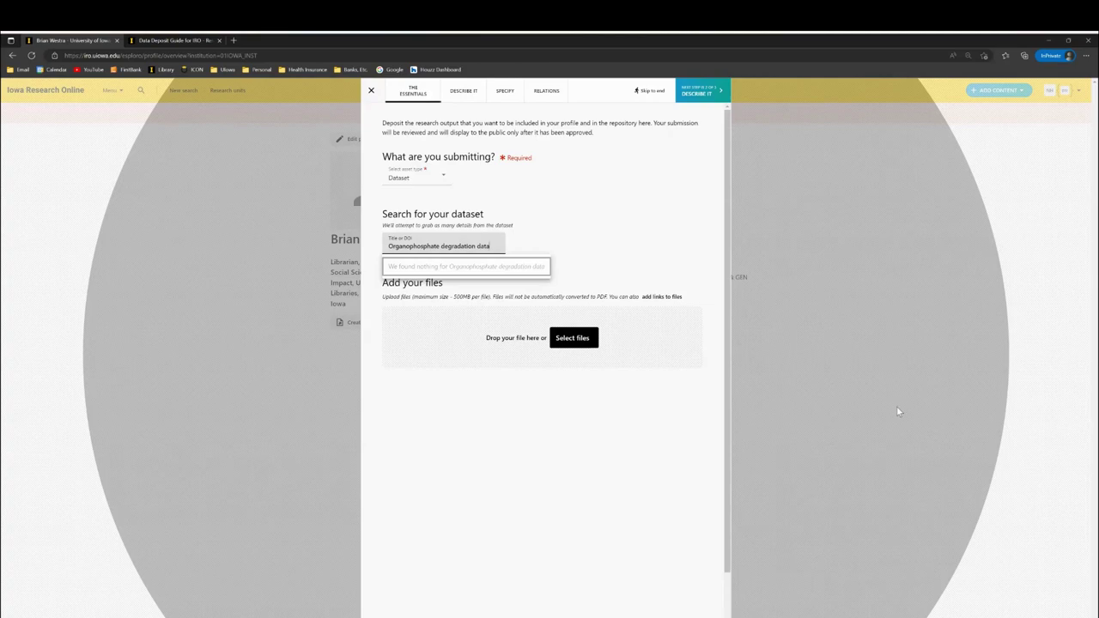
left_click(990, 393)
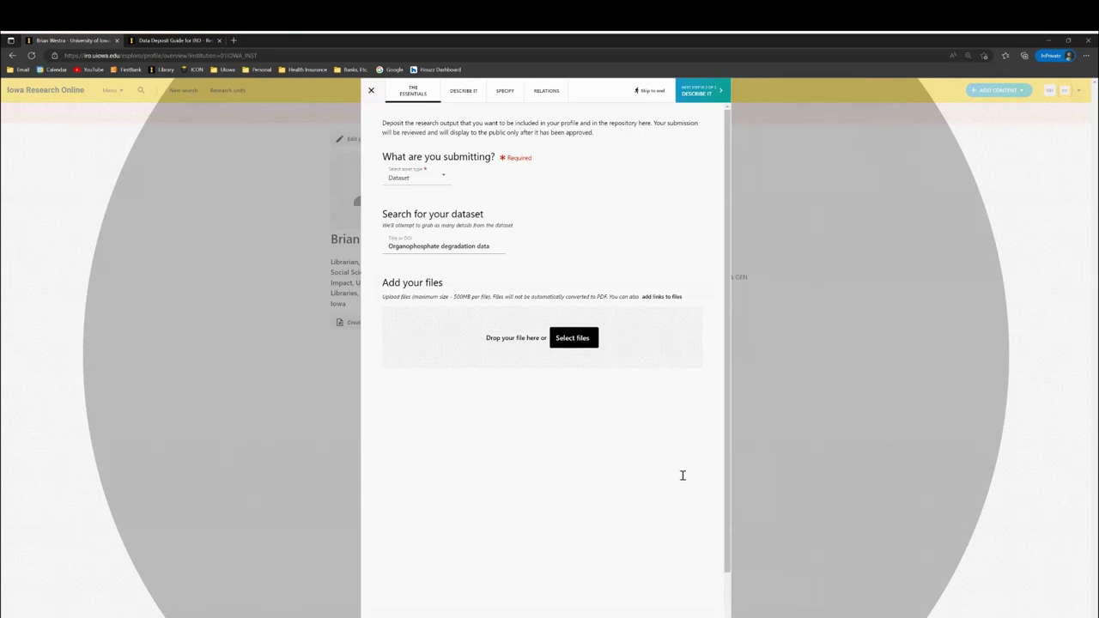
- Highlight the 'maximum size - 500MB per file' note, then clear the selection
left_click_drag(719, 471, 816, 479)
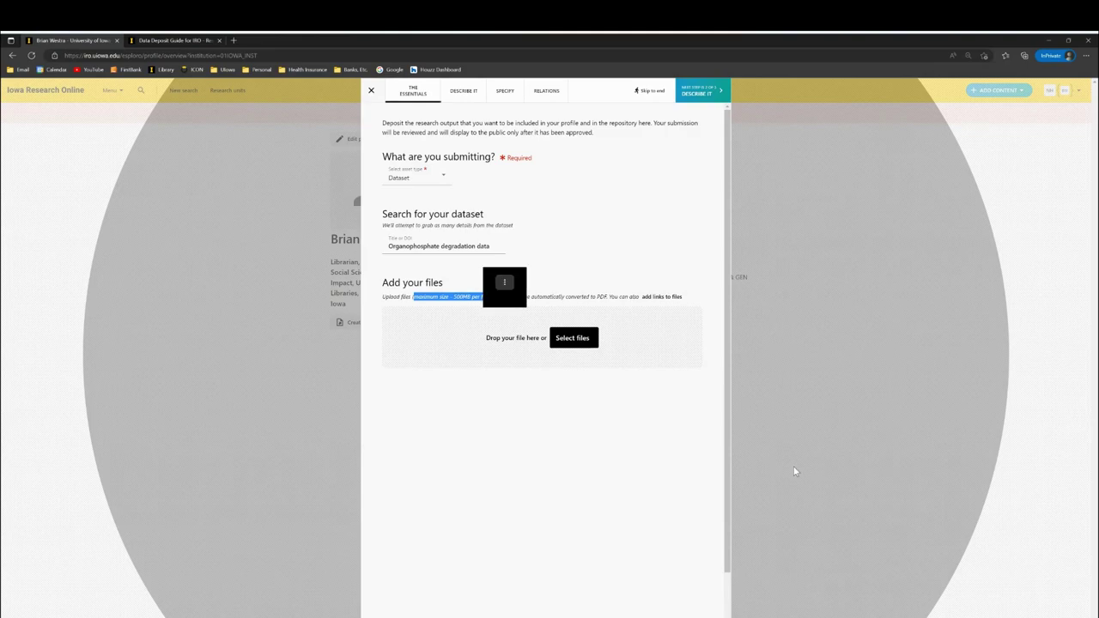
left_click(884, 411)
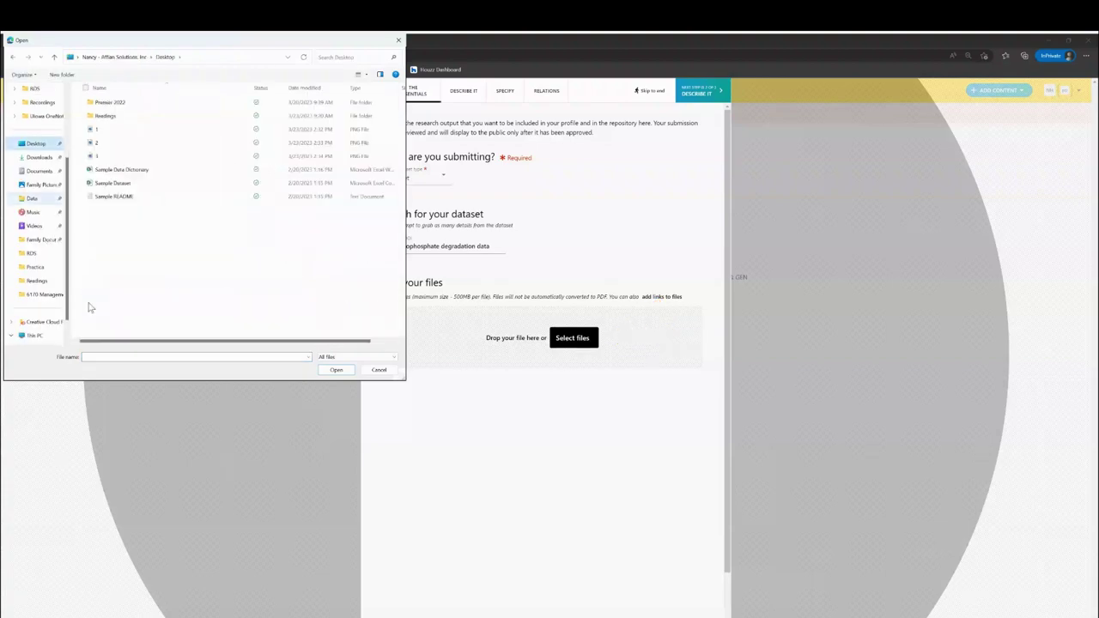
- Upload Sample Dataset, Sample Data Dictionary and Sample README together
left_click(112, 183)
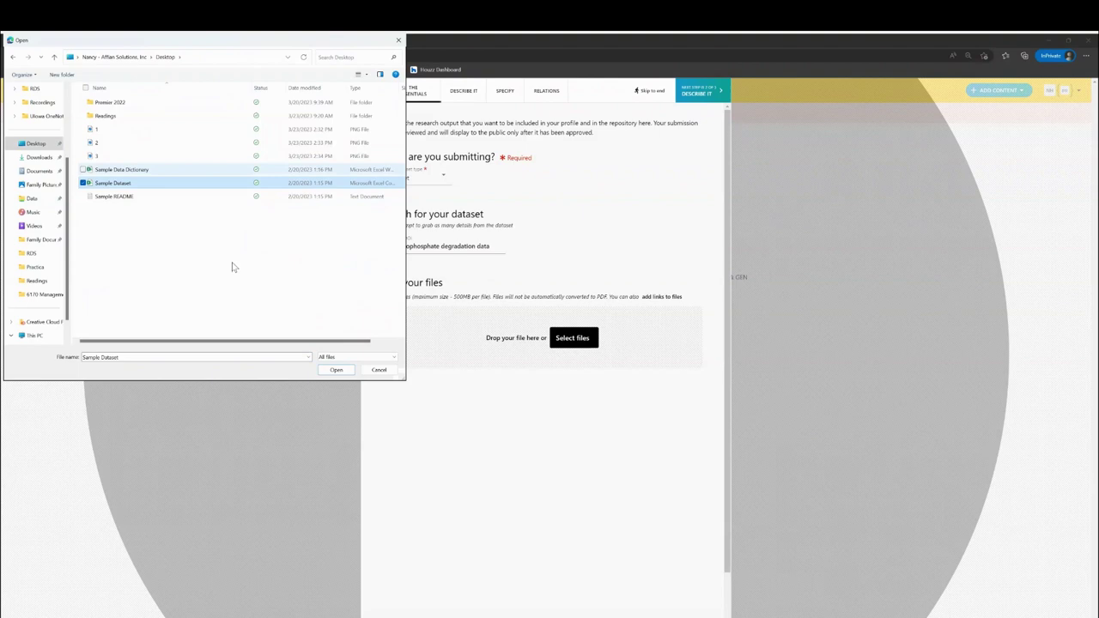
left_click(84, 169)
left_click(83, 196)
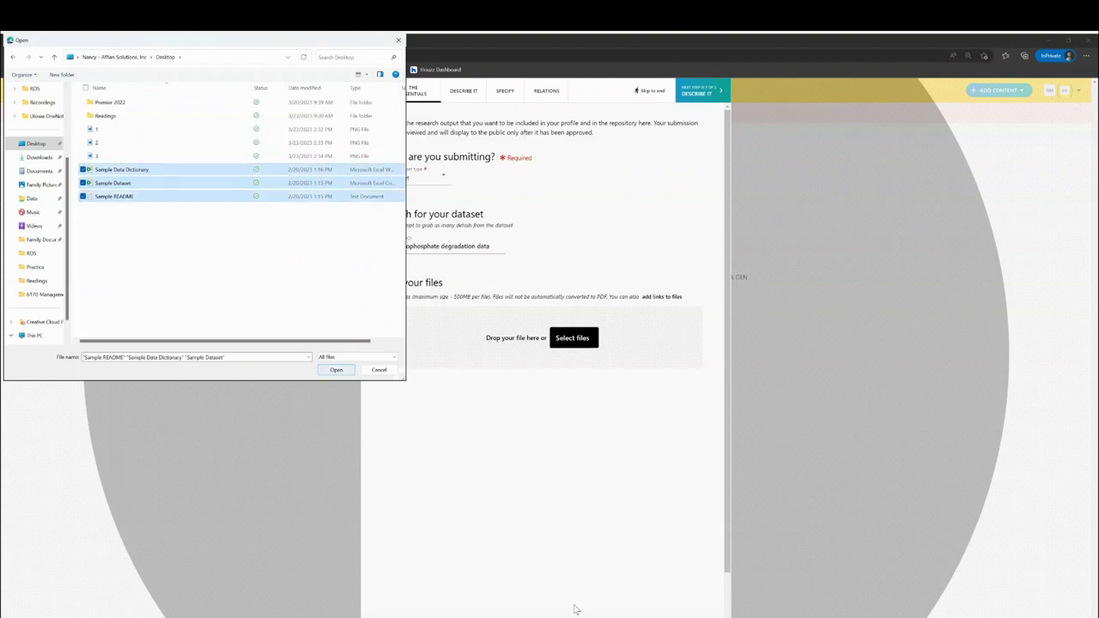
key("Return")
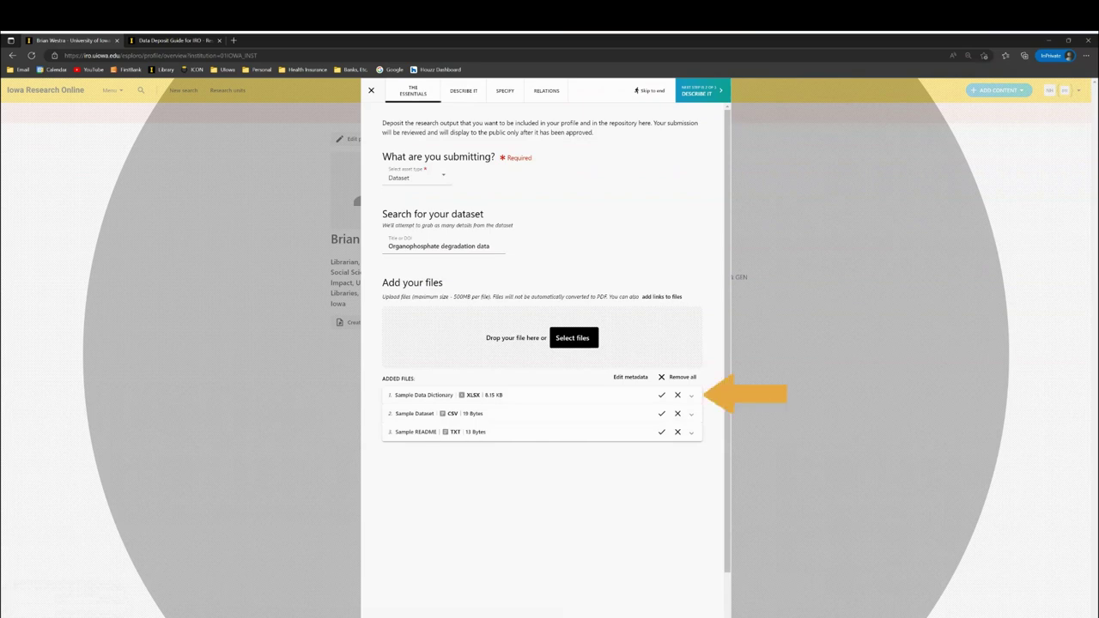
- Set the Sample Data Dictionary file's type to Data Dictionary
left_click(692, 395)
left_click(692, 395)
left_click(691, 395)
left_click(691, 395)
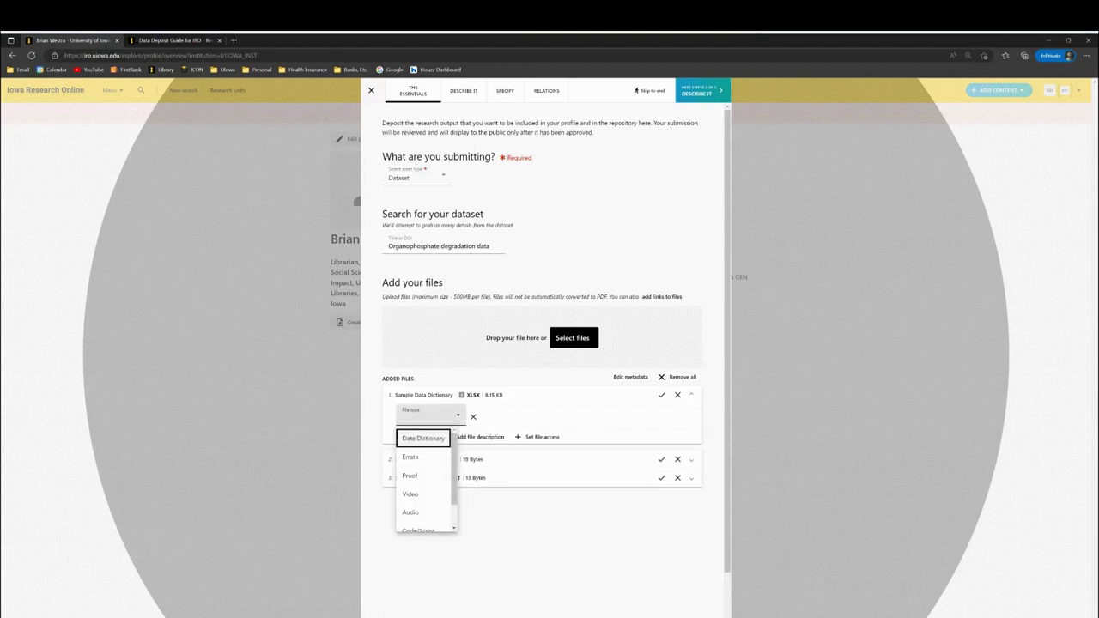
key("Return")
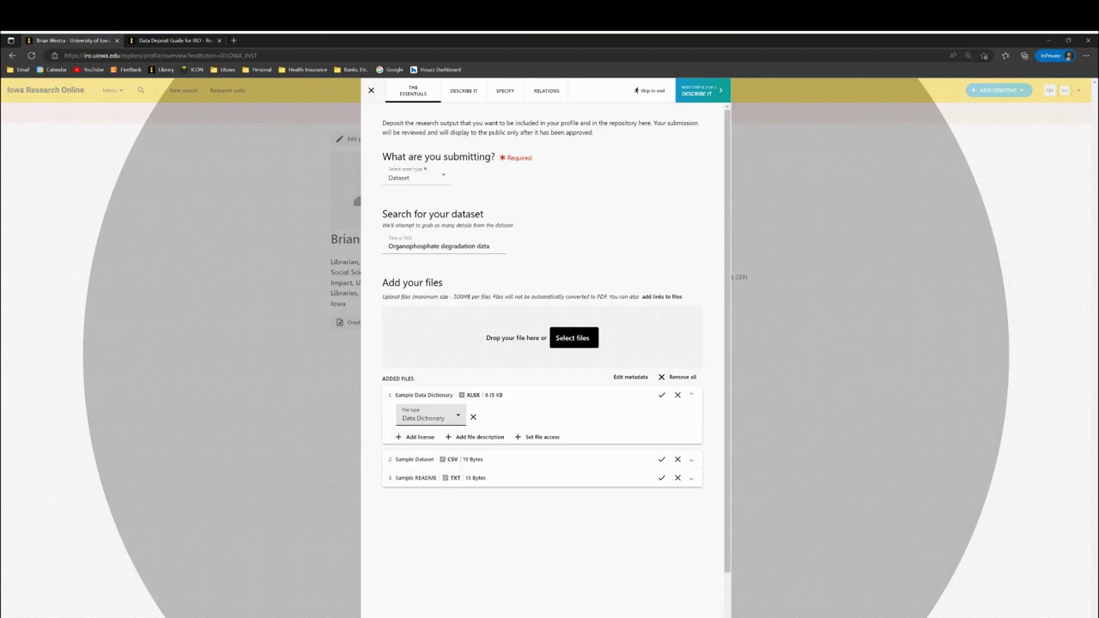
- Set the Sample README file's type to README
left_click(691, 477)
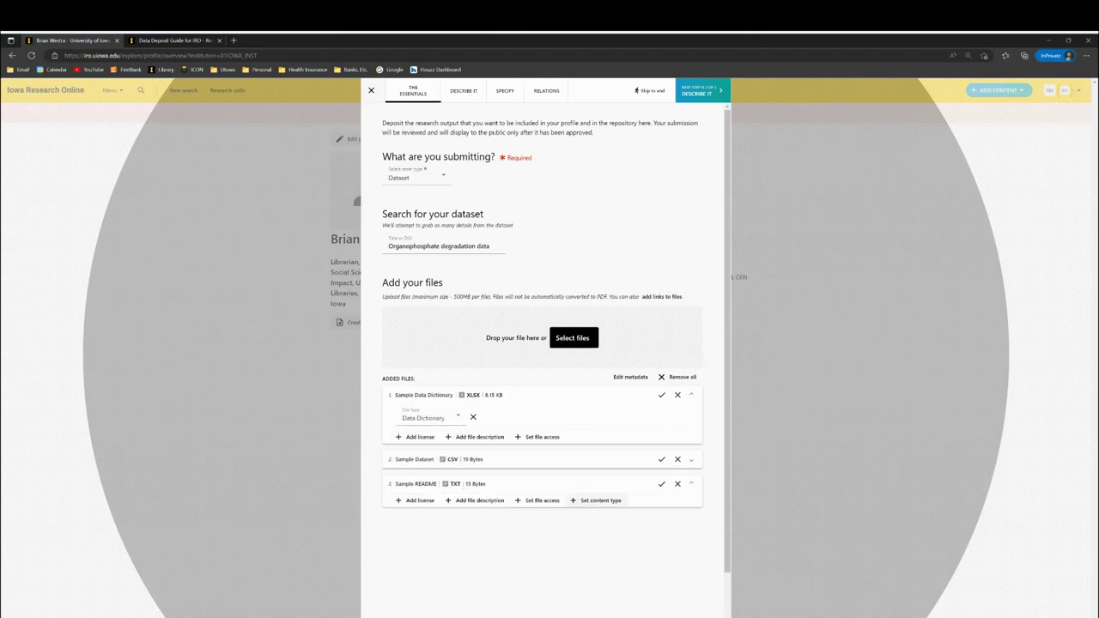
left_click(595, 499)
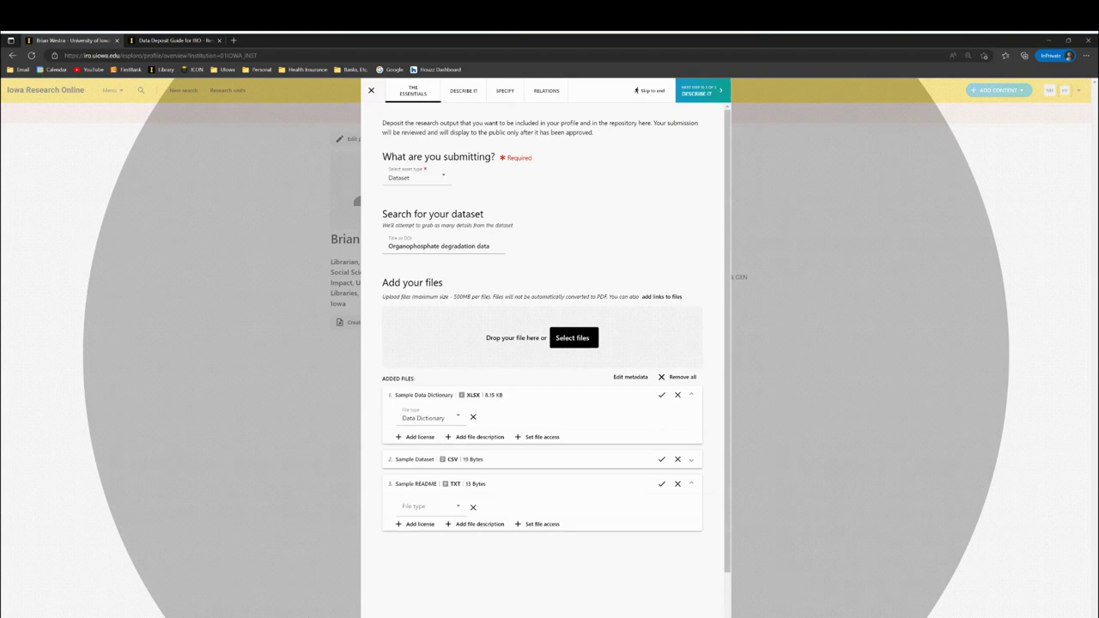
left_click(427, 504)
key("Down")
key("Down")
key("Down")
key("Down")
key("Down")
key("Down")
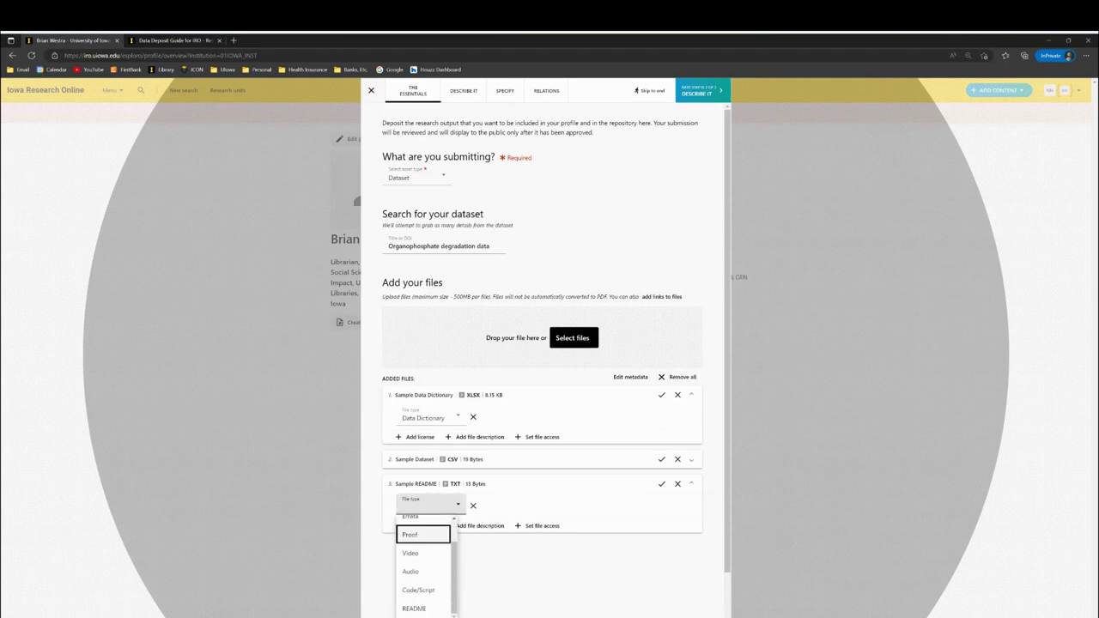
key("Return")
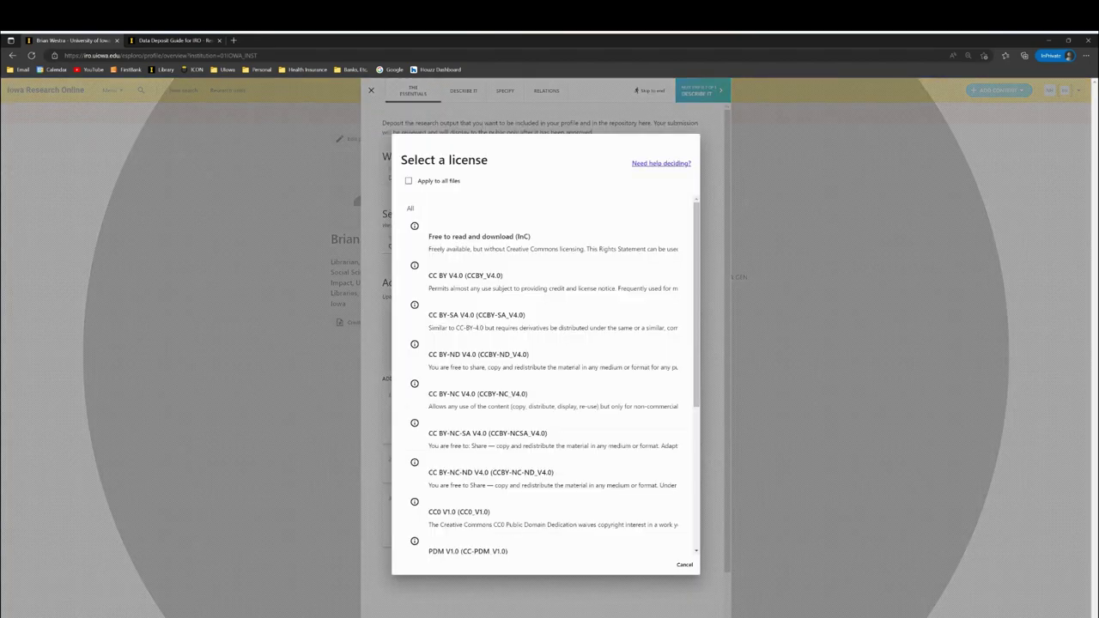
- In Select a license, apply Open Data Commons Attribution (ODC-By) V1.0 to all files
scroll(546, 373, "down", 5)
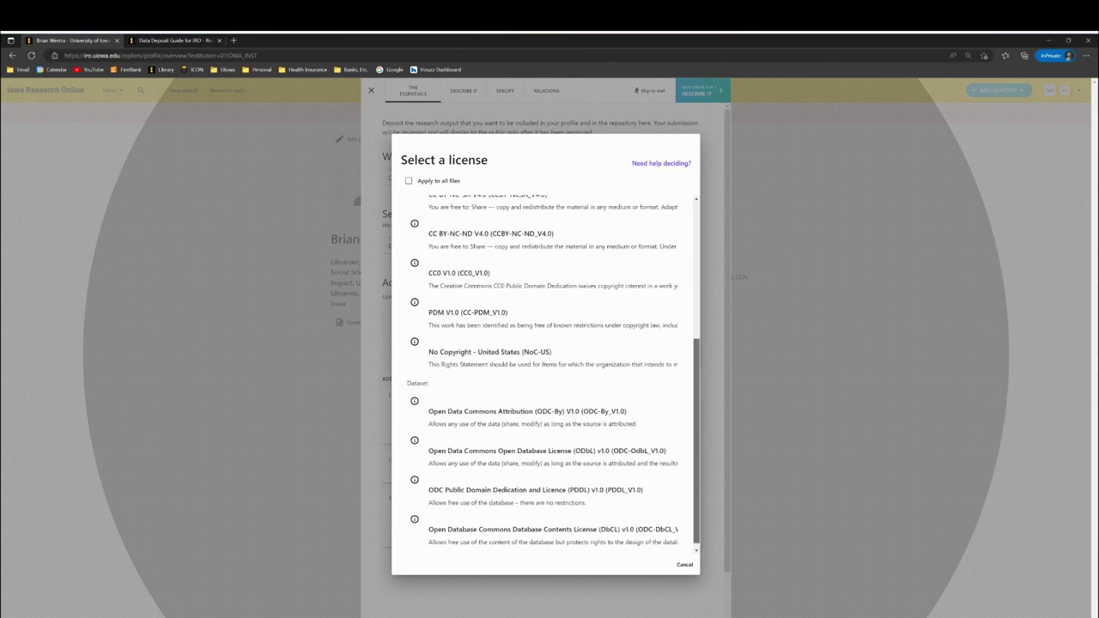
scroll(545, 373, "up", 5)
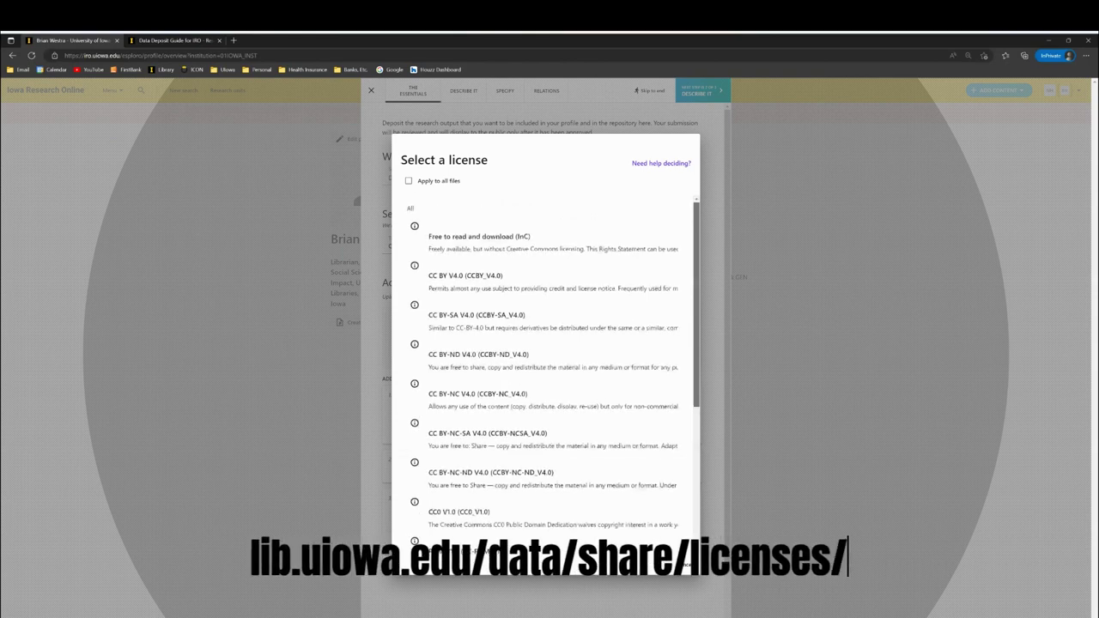
scroll(545, 374, "down", 1)
scroll(546, 374, "down", 5)
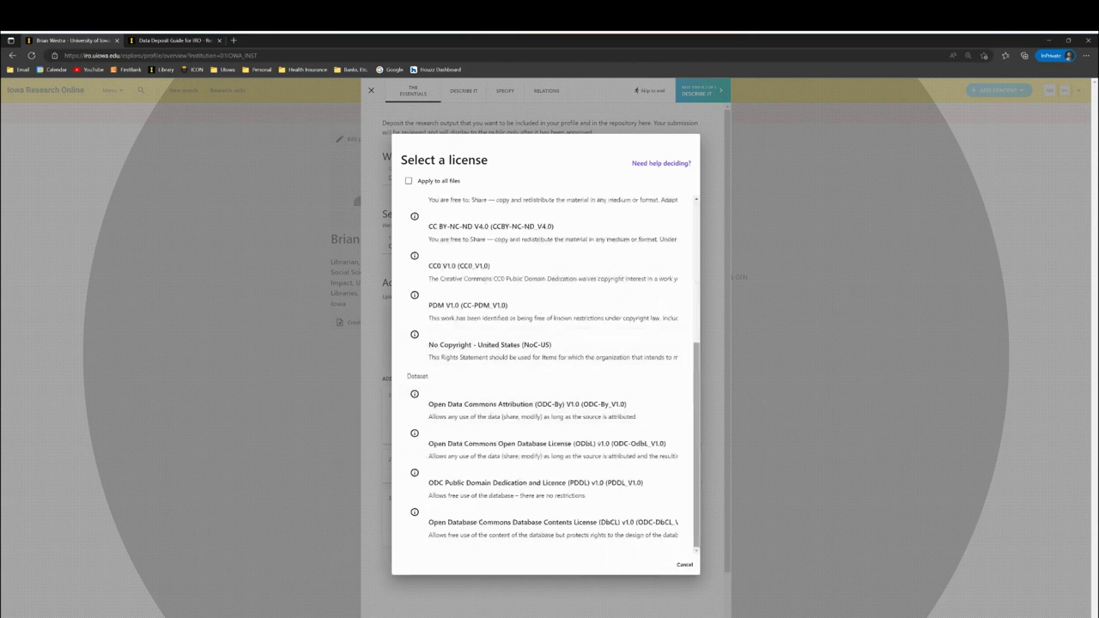
scroll(545, 374, "up", 1)
scroll(545, 373, "up", 6)
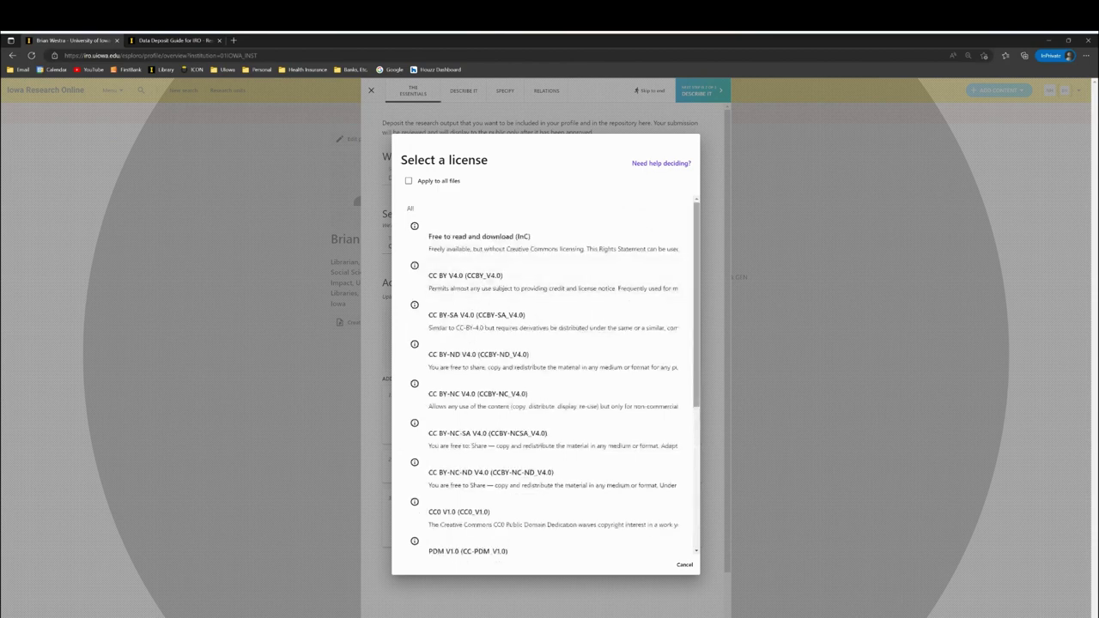
scroll(545, 374, "down", 1)
scroll(545, 443, "down", 5)
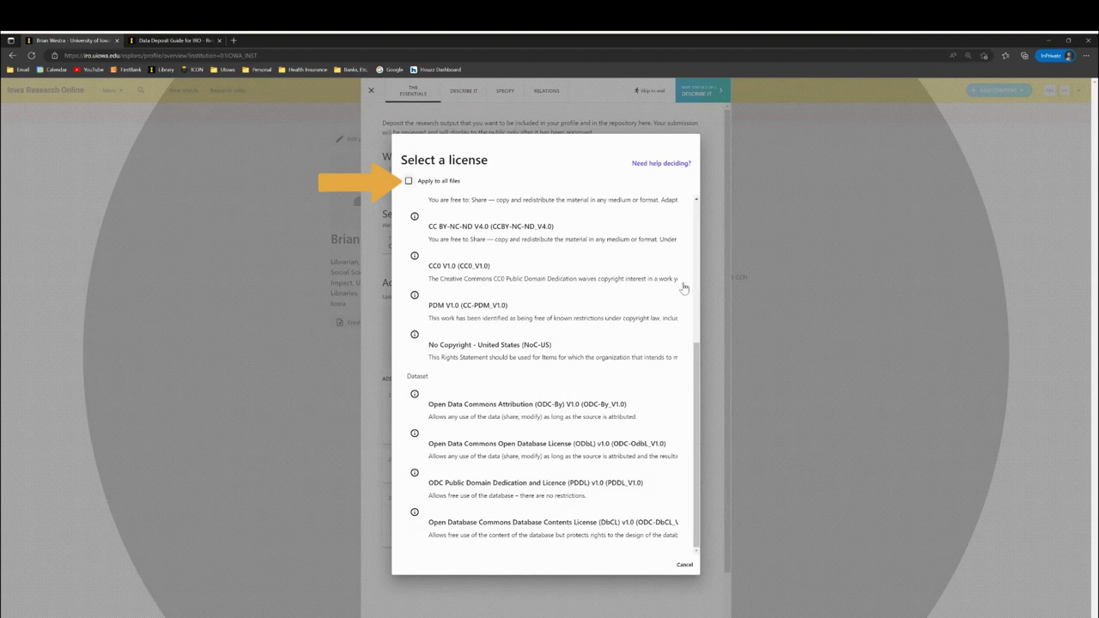
key("space")
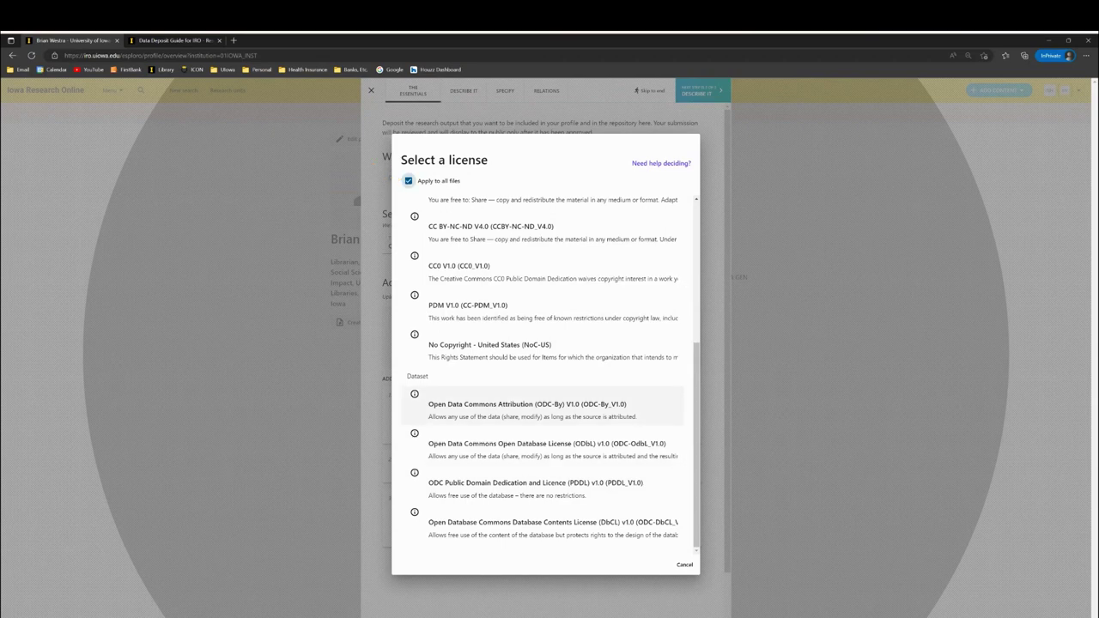
left_click(527, 406)
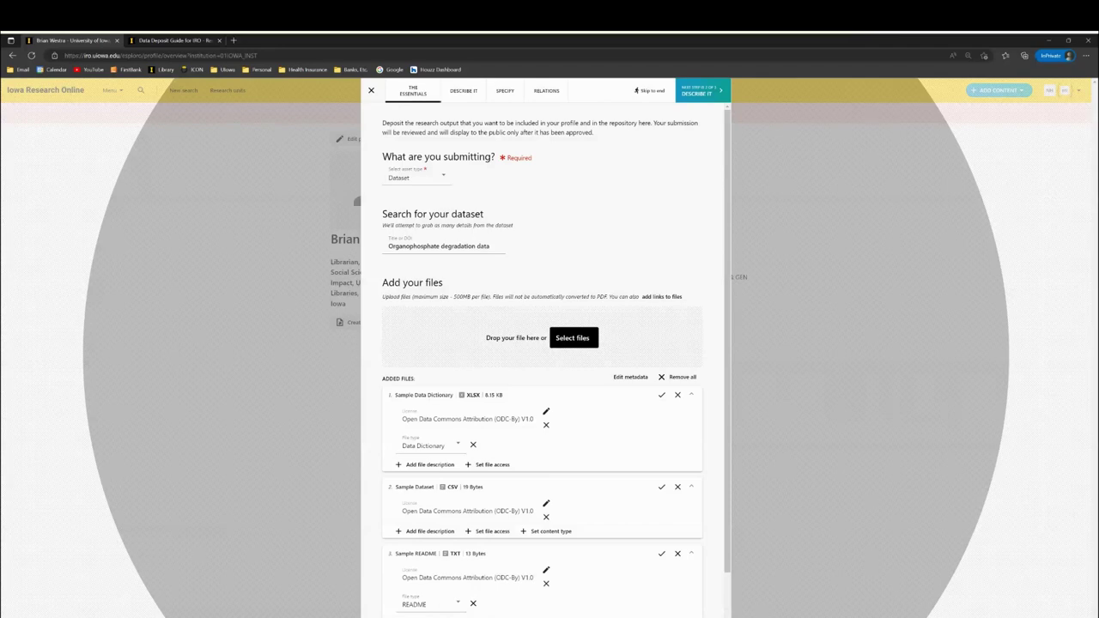
scroll(542, 344, "down", 1)
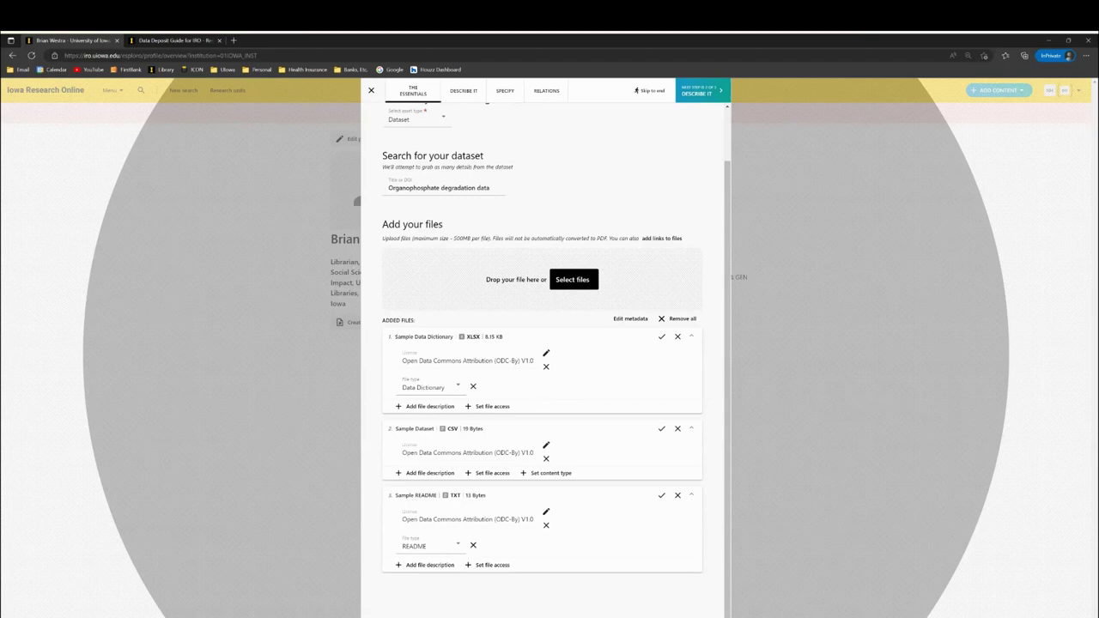
scroll(543, 343, "up", 1)
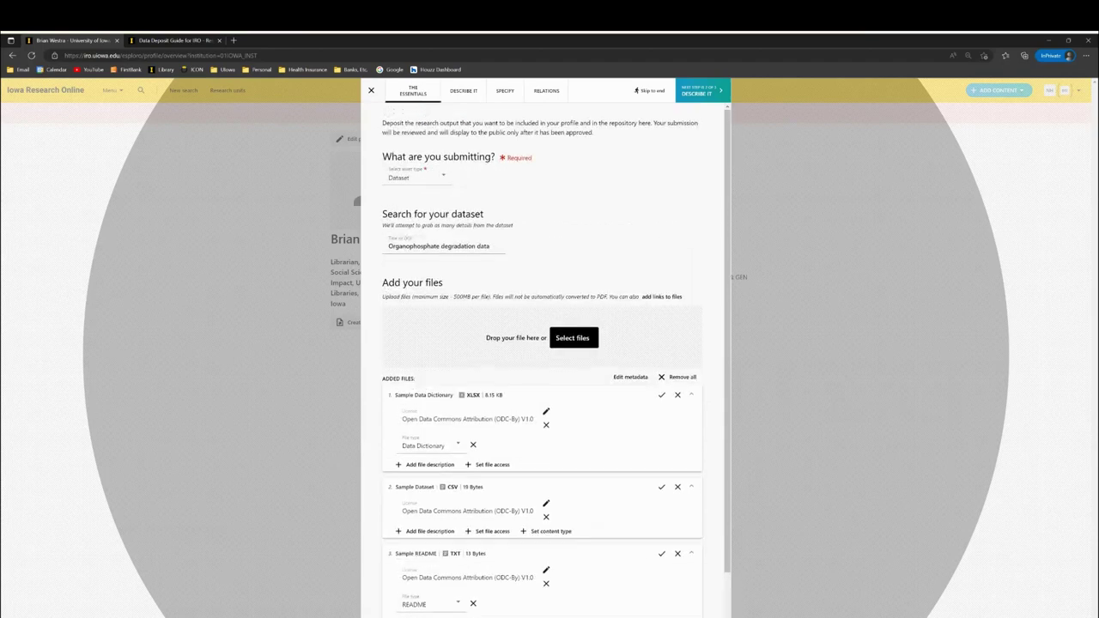